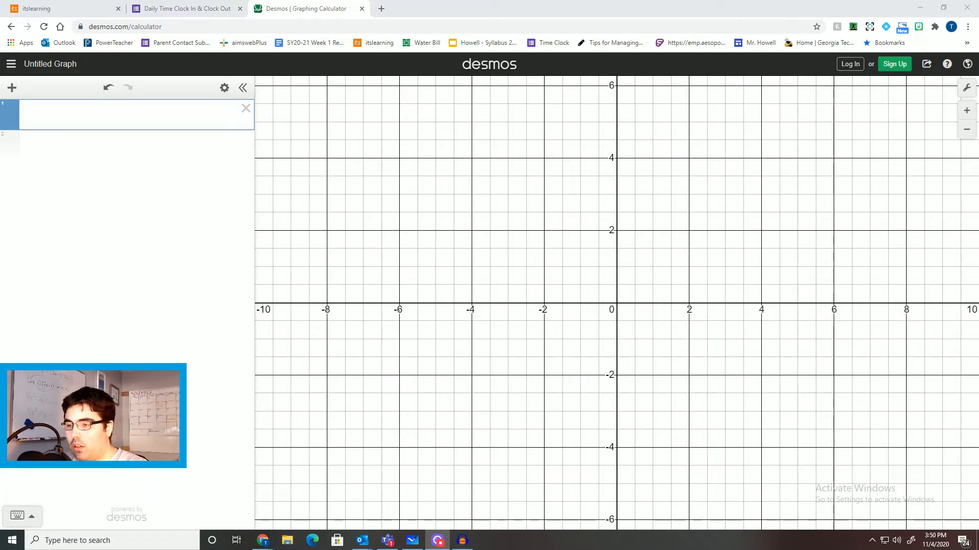
Step: Graph the line y = 2x + 5 as the first expression
click(30, 517)
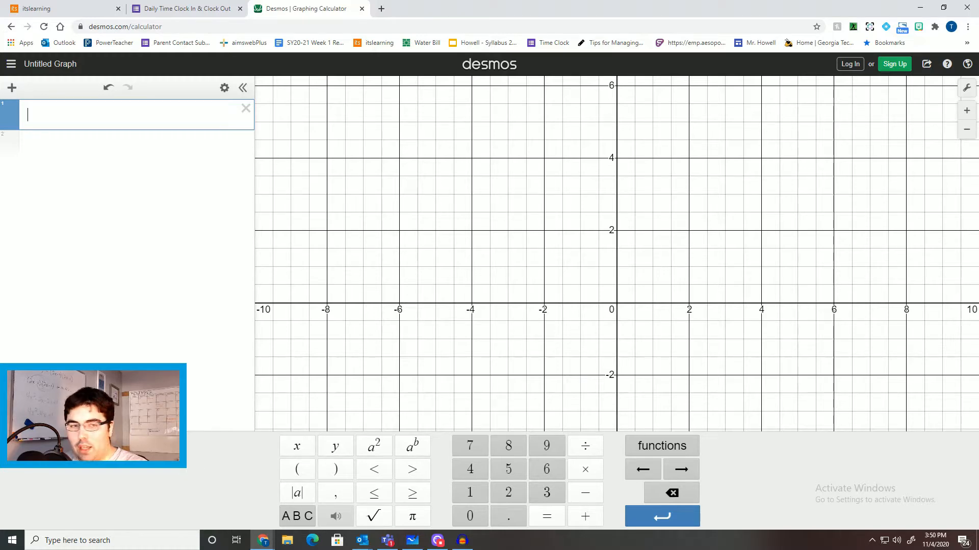
click(23, 418)
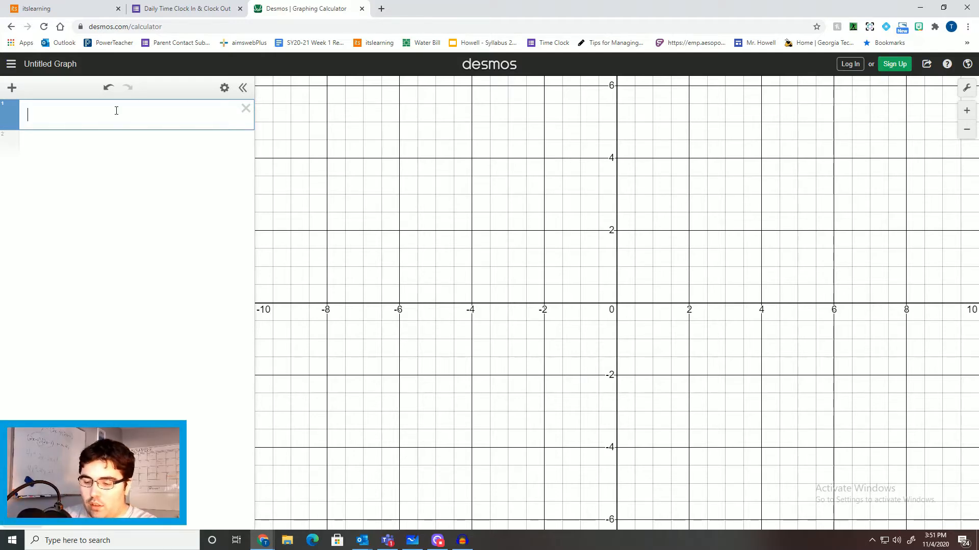
text(y )
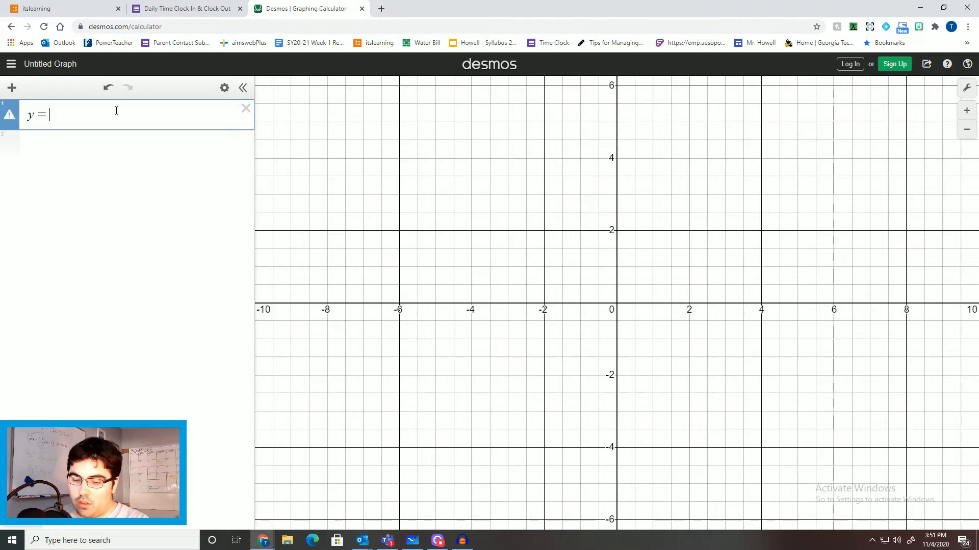
text(= 2x)
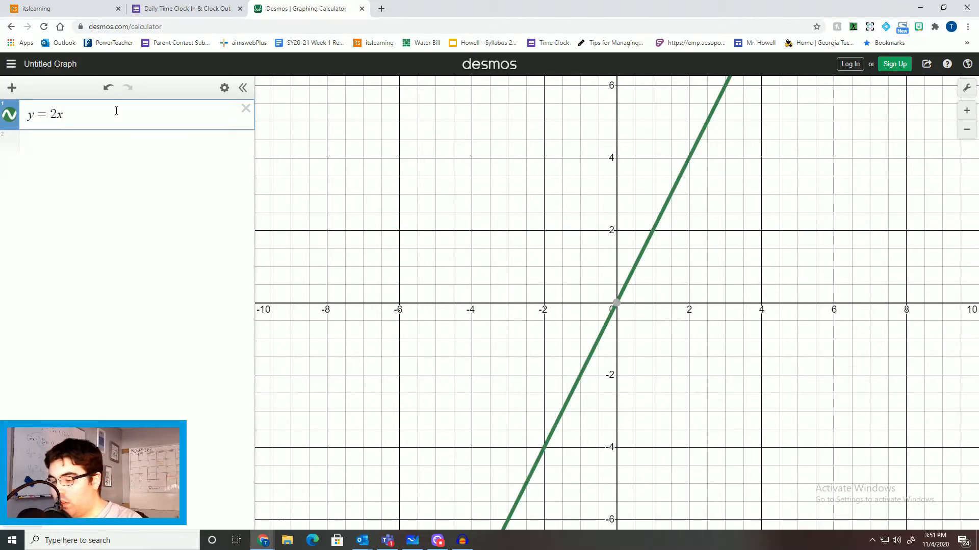
text( + 5)
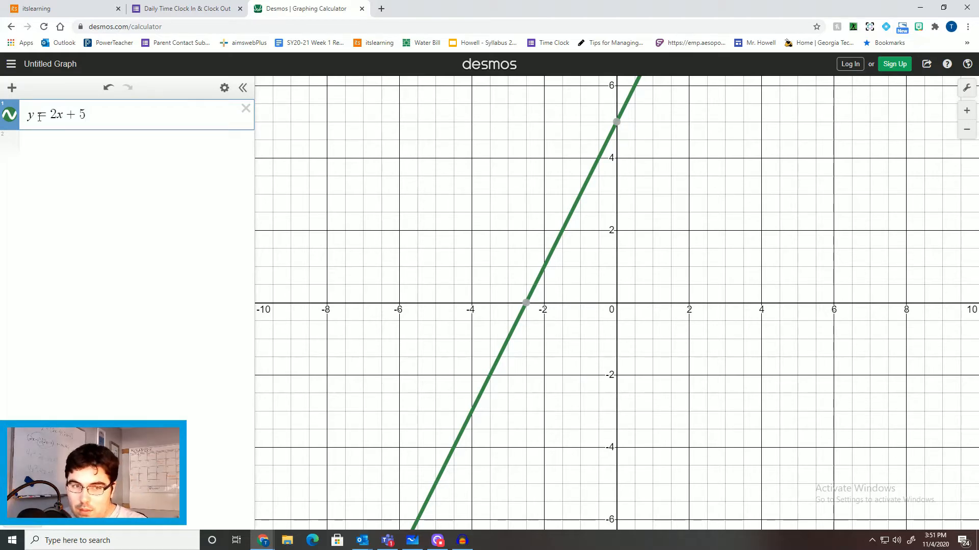
Step: Rewrite the first equation in function notation by replacing y with f(x)
drag(40, 114, 28, 118)
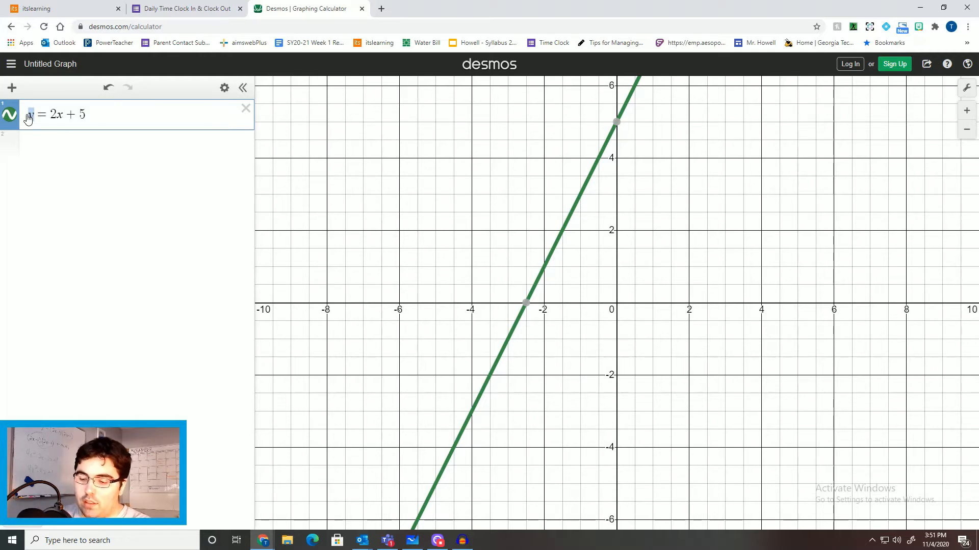
text(f()
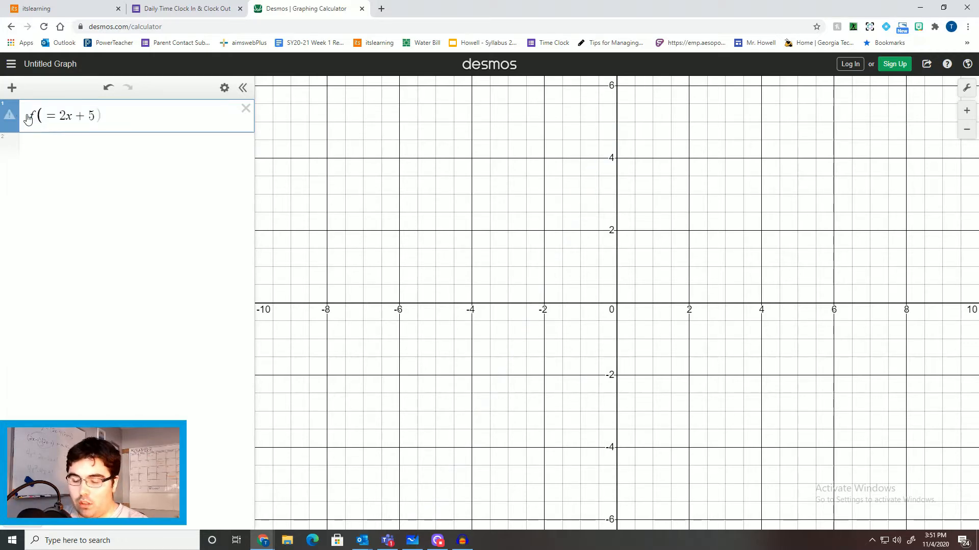
text(x))
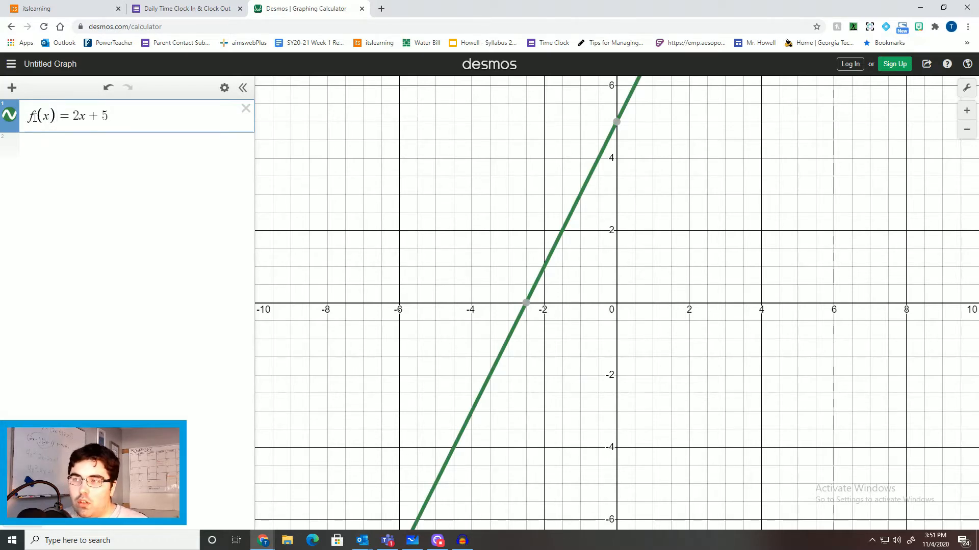
Step: Highlight the parts of the first function in turn: the expression 2x + 5, the name f(x), the variable x and the coefficient 2
drag(28, 117, 109, 117)
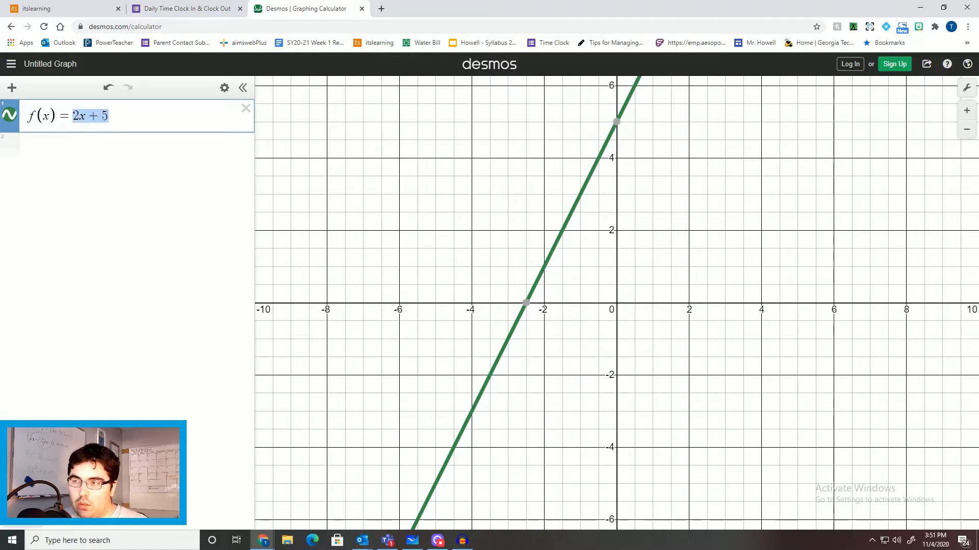
click(126, 118)
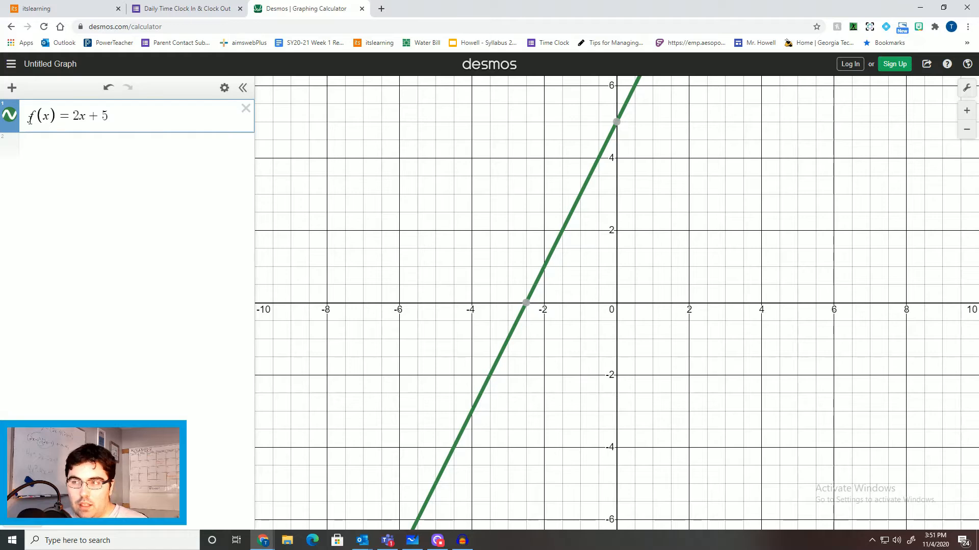
drag(29, 118, 56, 116)
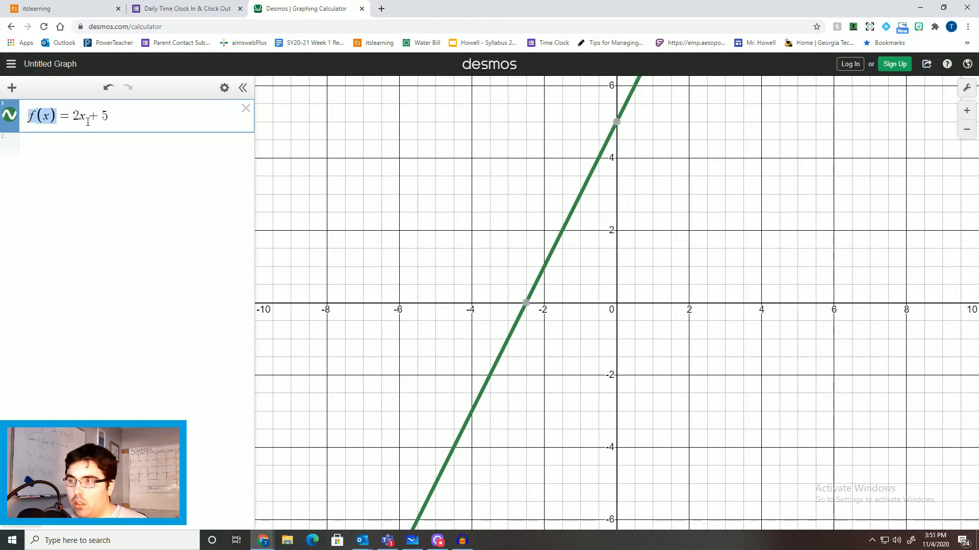
drag(79, 117, 86, 117)
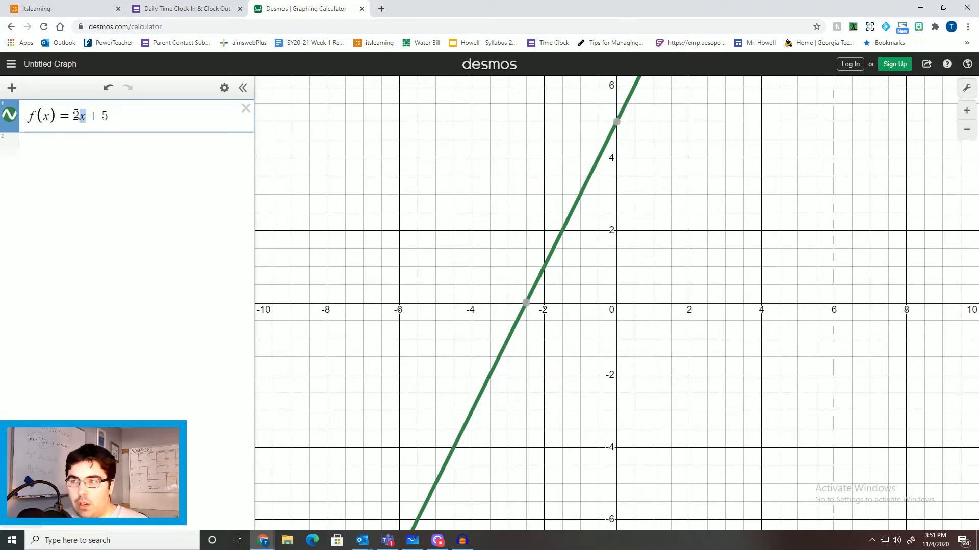
drag(80, 117, 72, 117)
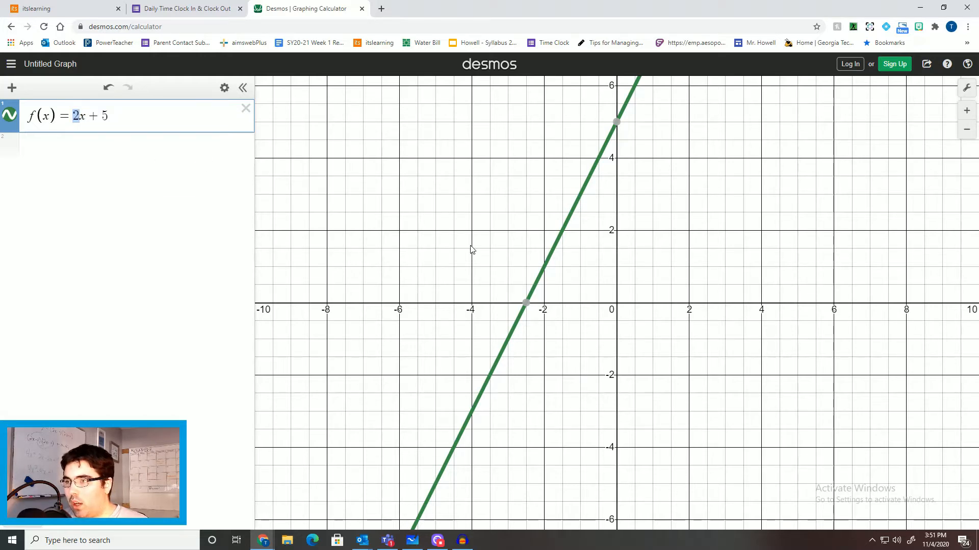
mouse_move(528, 305)
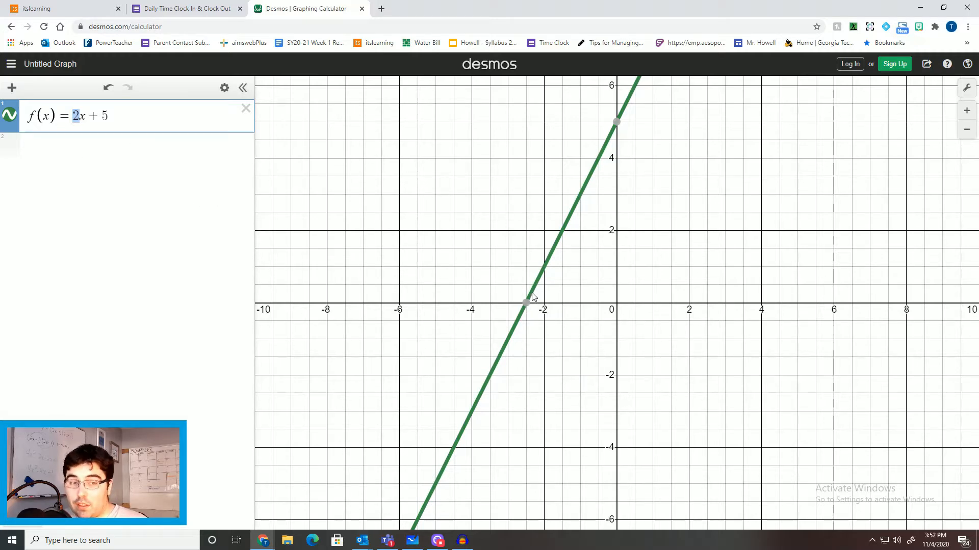
Step: Add a second function g(x) = 1/2 x + 2 below the first one, entering the slope as a fraction
click(100, 156)
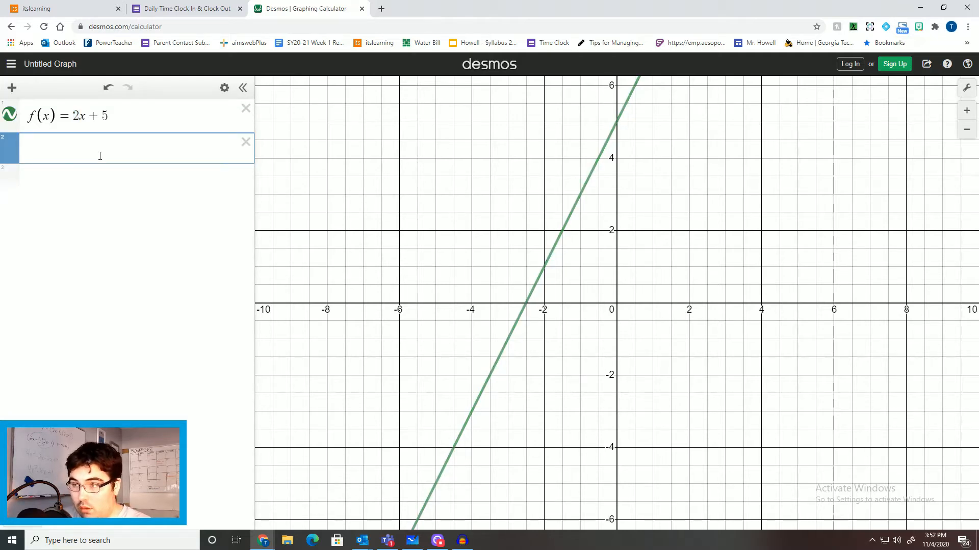
text(g)
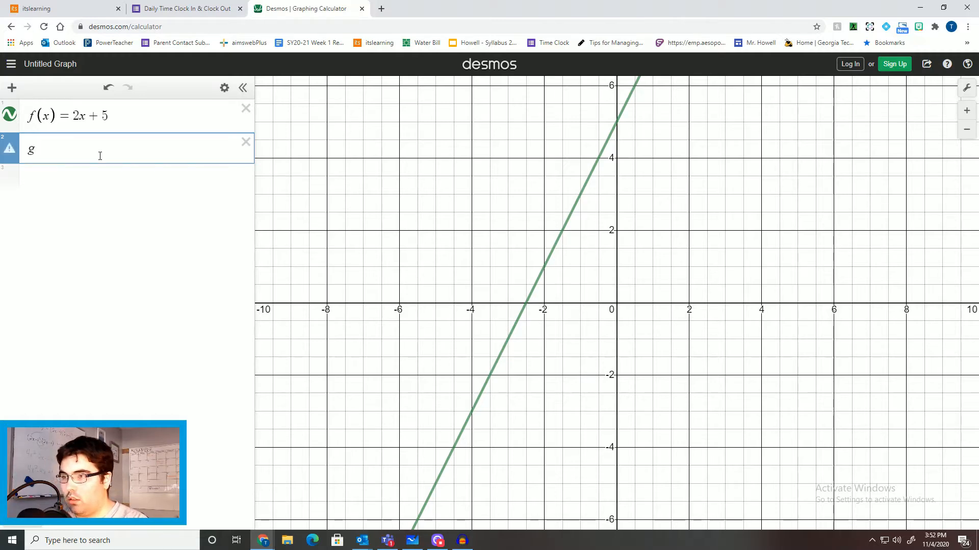
text((x)=)
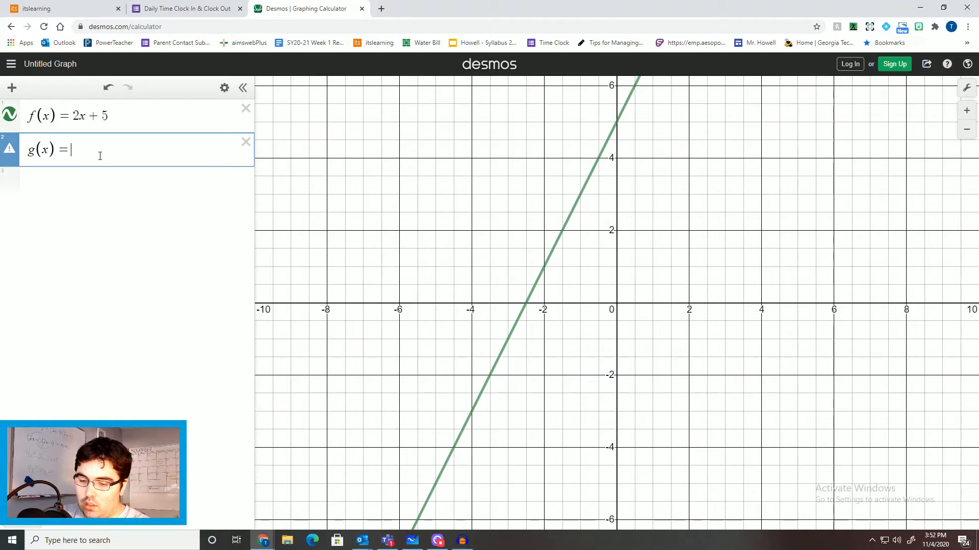
text(1)
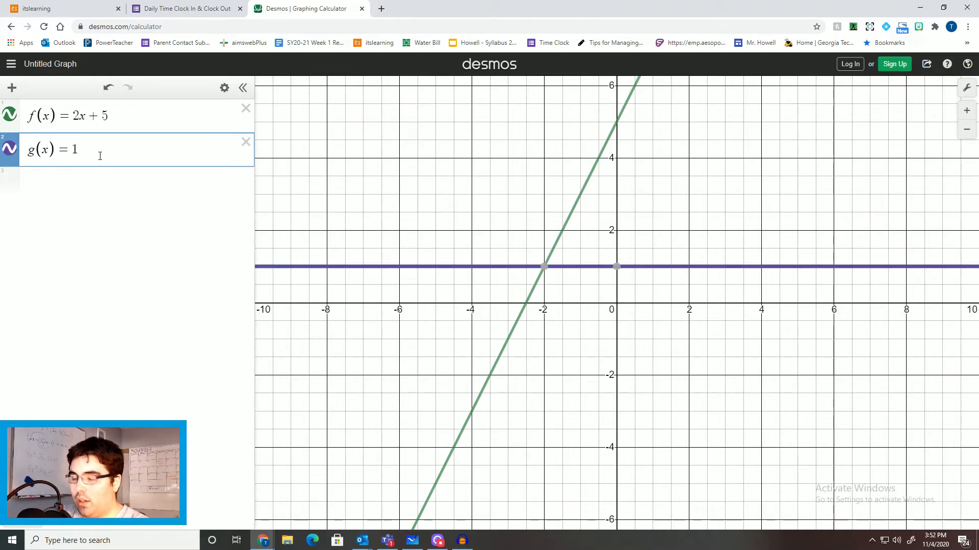
text(/2)
key(Right)
text(x )
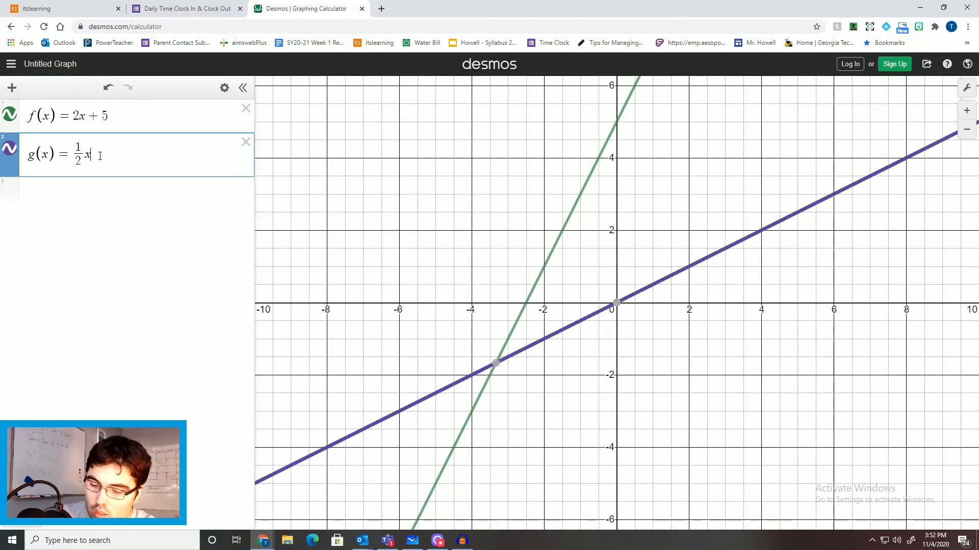
text(+ 2)
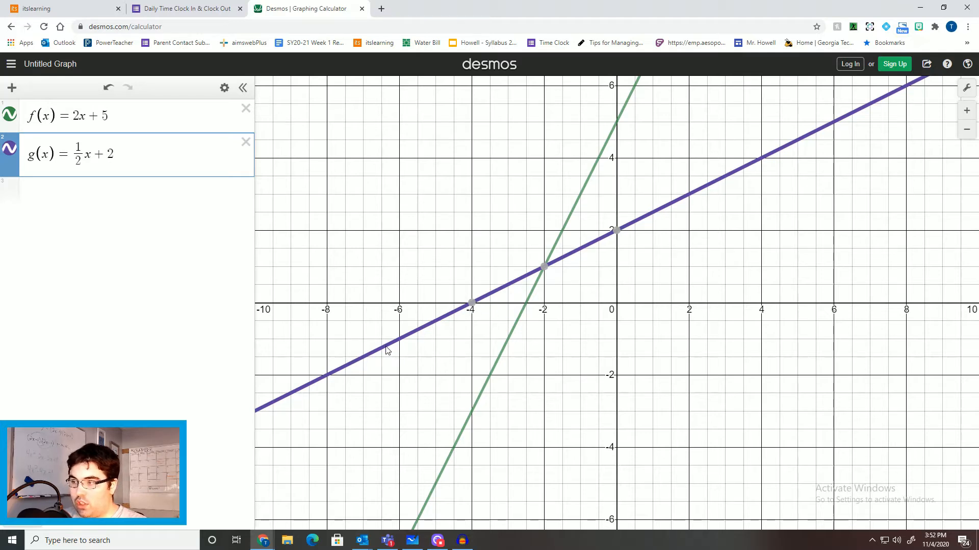
Step: Show the coordinates of the point where the f(x) and g(x) lines cross
click(533, 295)
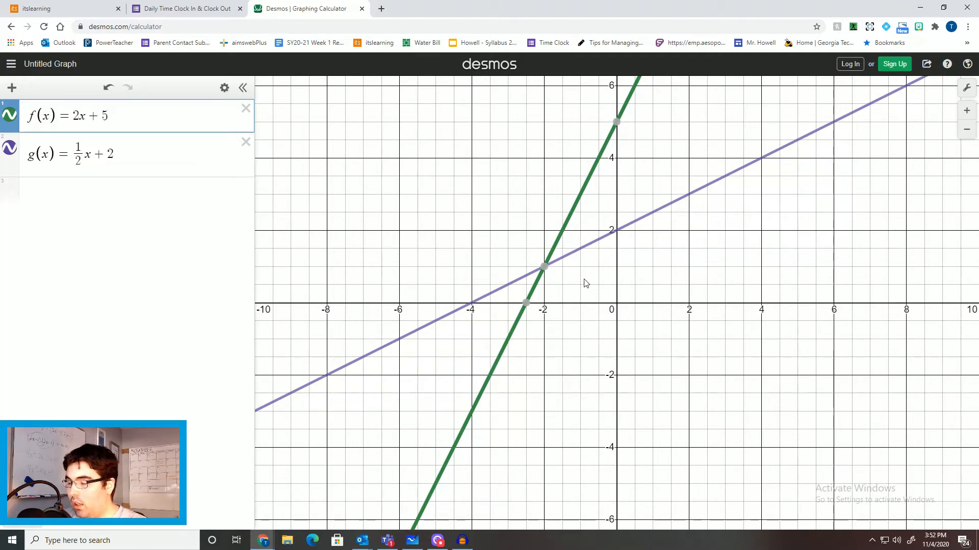
scroll(584, 282, up, 3)
scroll(570, 274, up, 2)
drag(544, 272, 557, 289)
scroll(570, 292, up, 2)
click(559, 290)
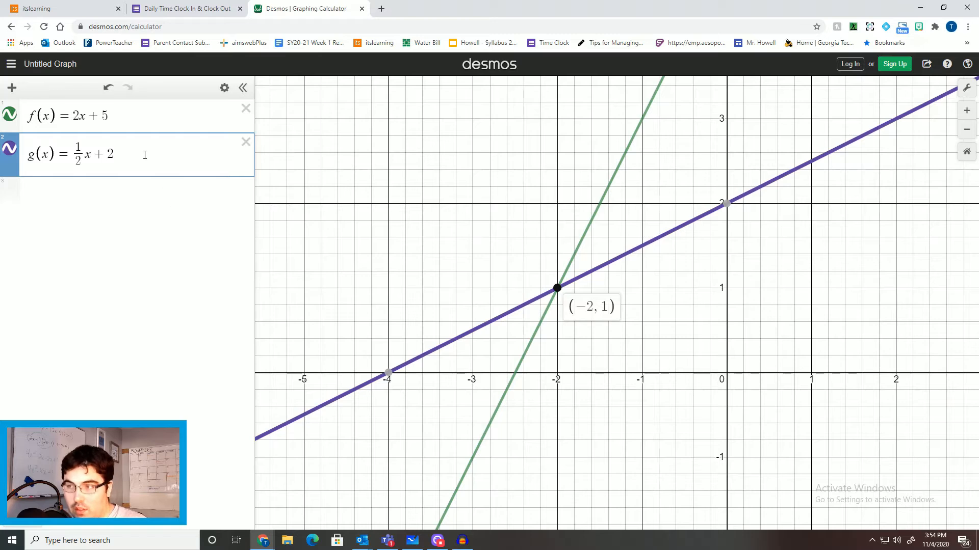
Step: Replace the fractional coefficient of x in g(x) with 2
drag(143, 154, 78, 155)
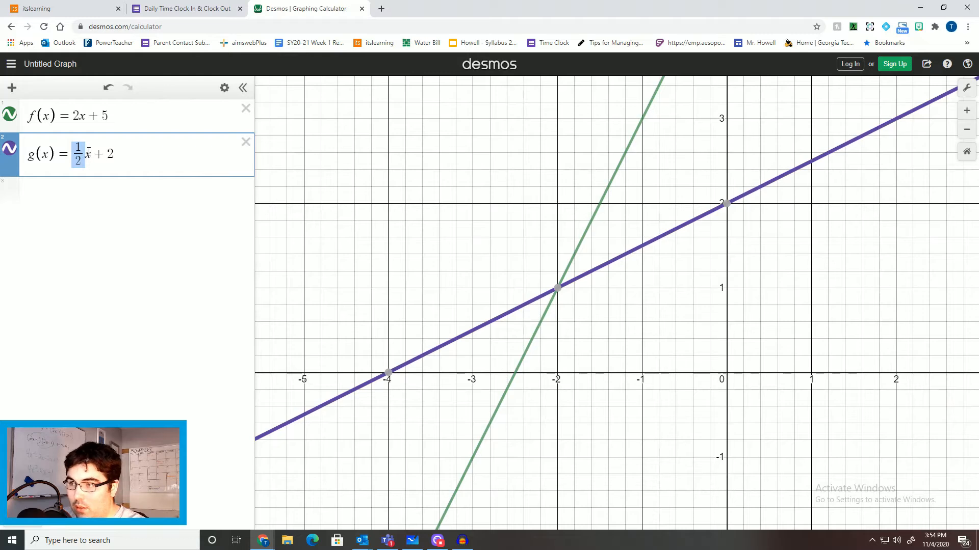
text(2)
drag(672, 346, 690, 348)
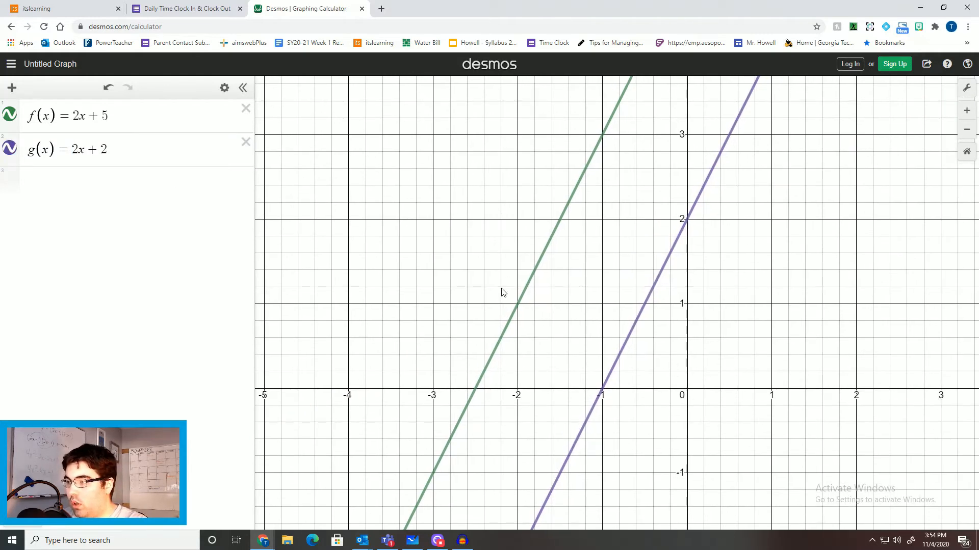
Step: Examine the f(x) and g(x) lines at wide and close scales for any point of intersection
click(516, 319)
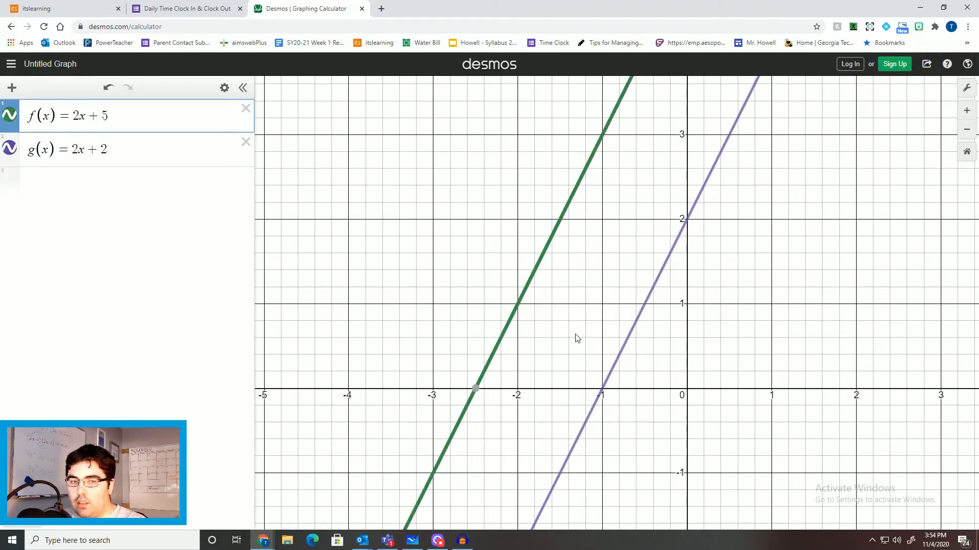
click(617, 356)
click(567, 334)
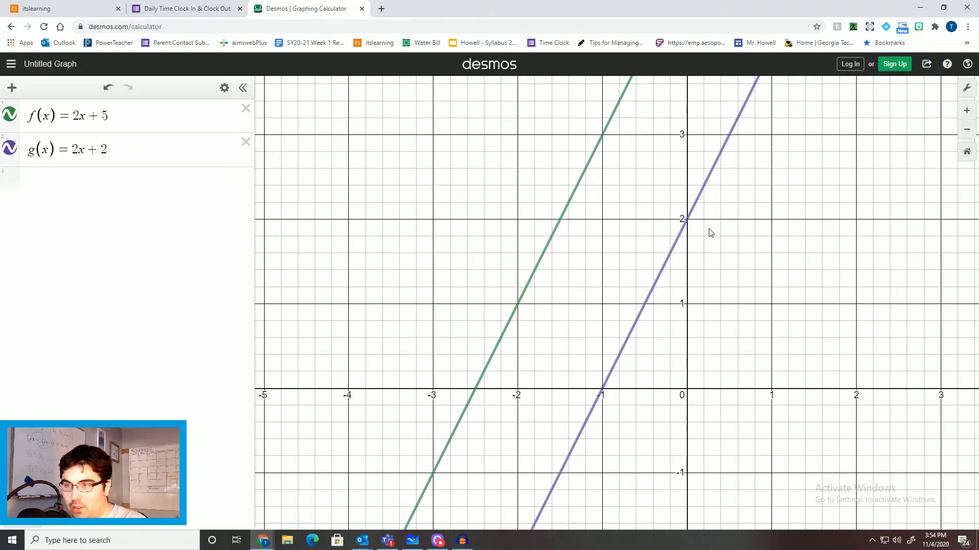
scroll(589, 286, down, 2)
scroll(589, 287, down, 5)
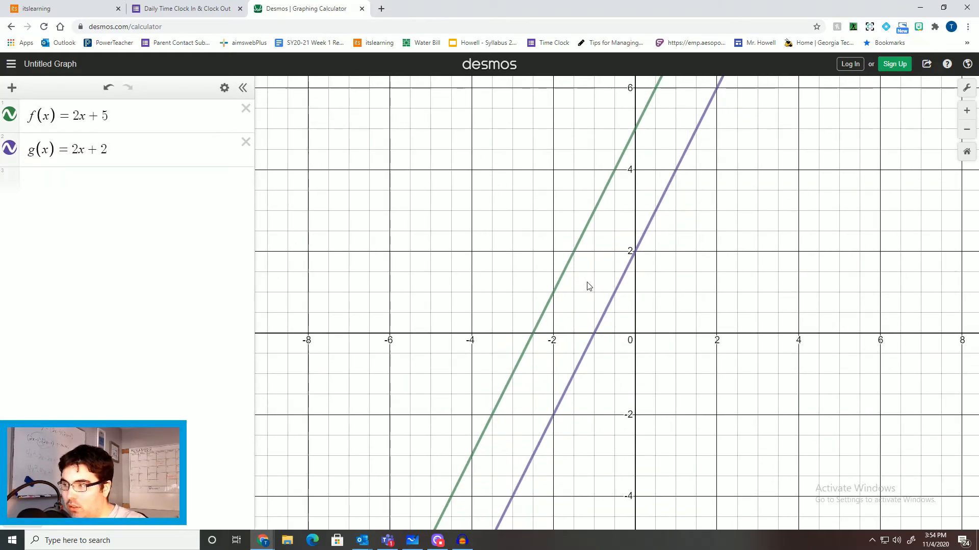
scroll(587, 284, down, 4)
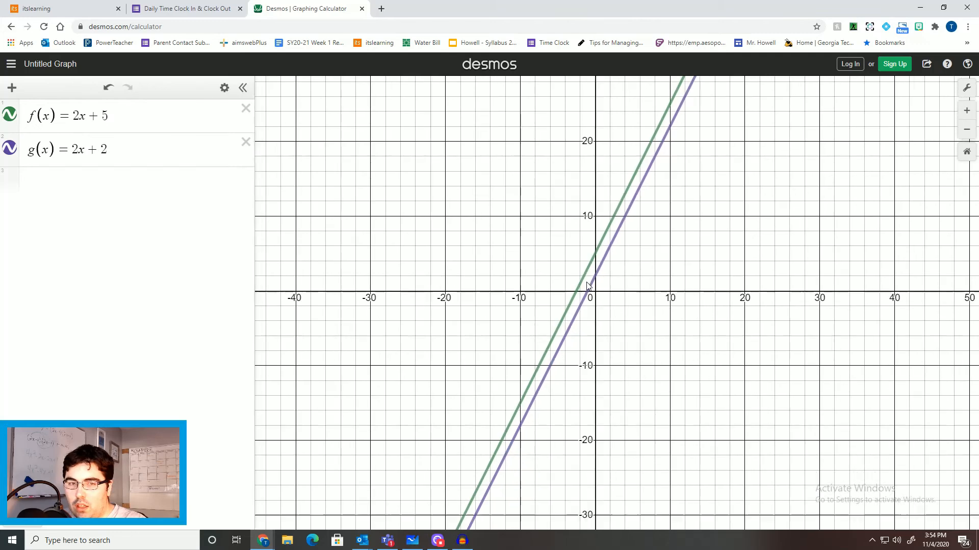
scroll(587, 285, up, 6)
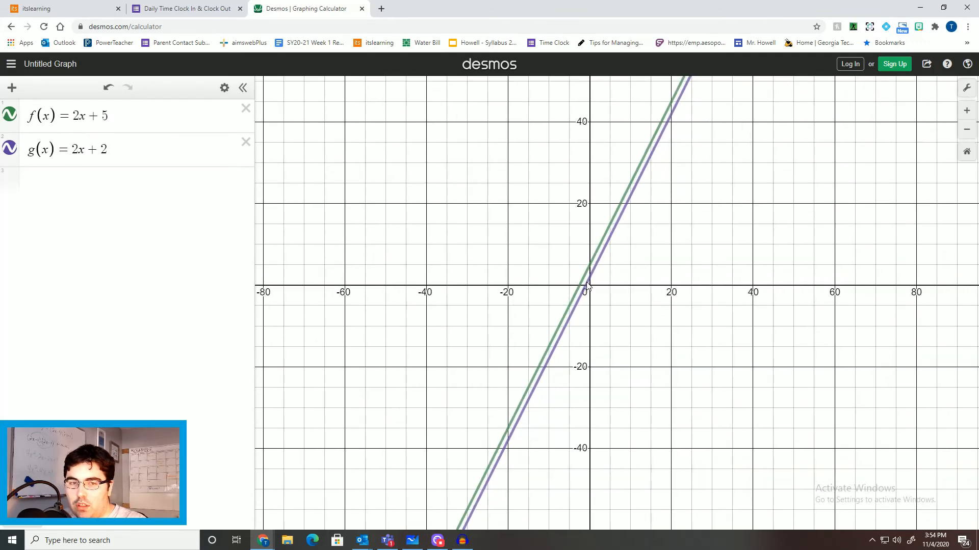
scroll(587, 287, up, 5)
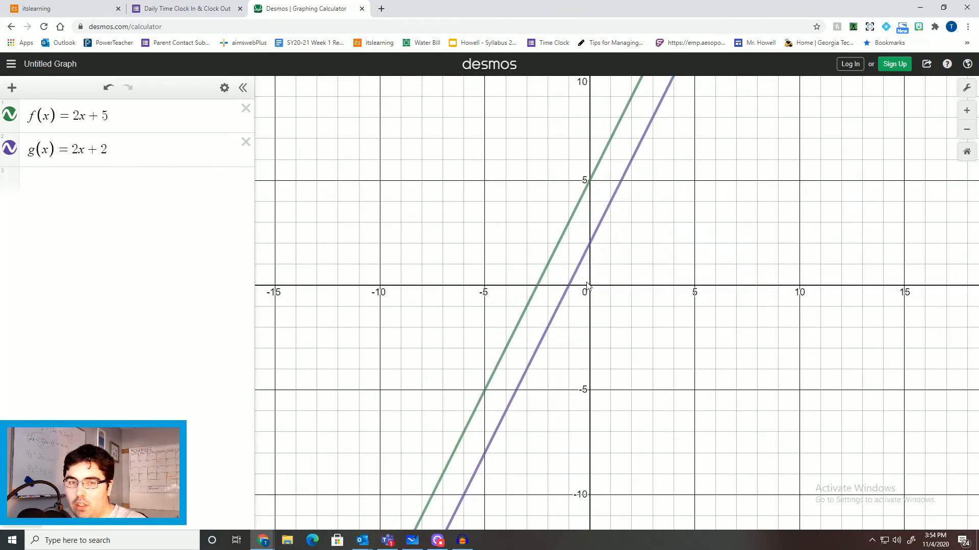
scroll(606, 310, up, 3)
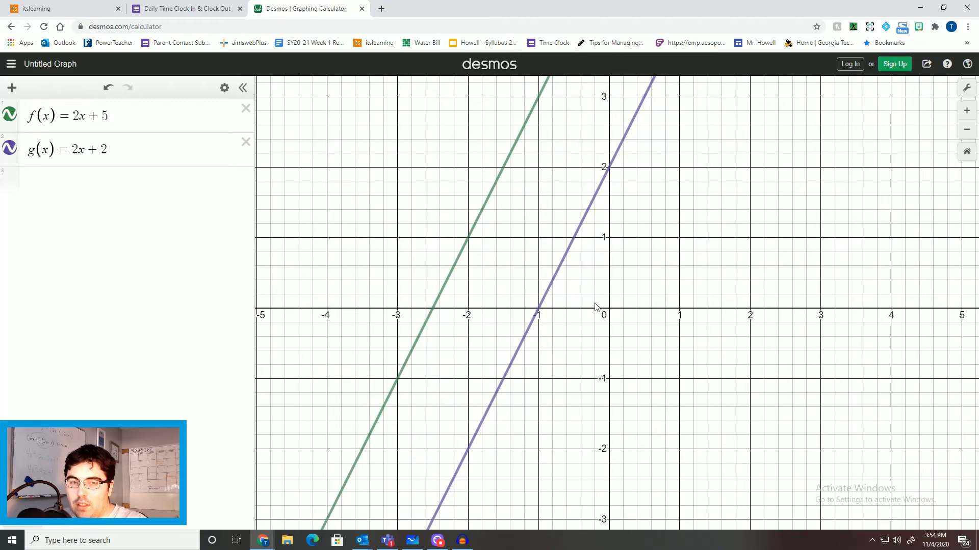
scroll(647, 355, up, 2)
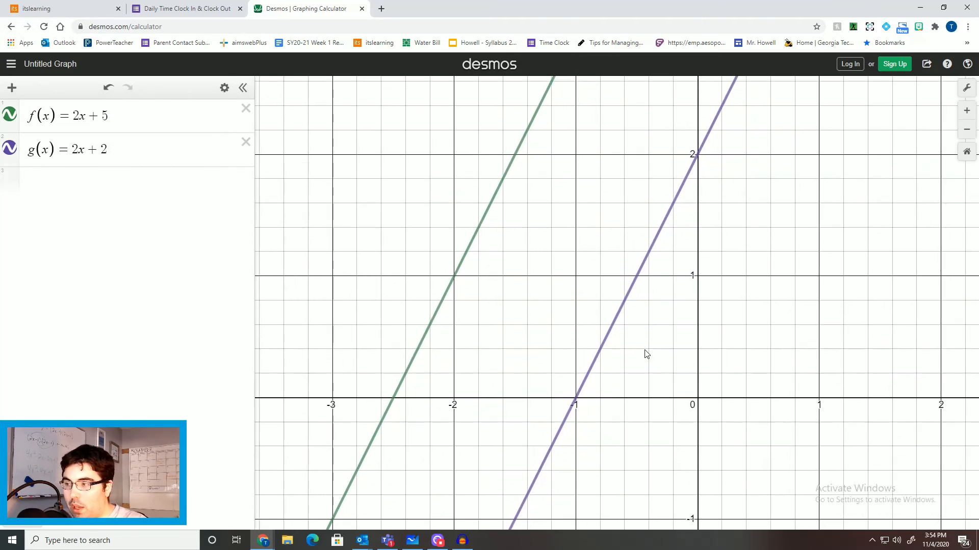
drag(646, 353, 714, 346)
scroll(675, 352, up, 2)
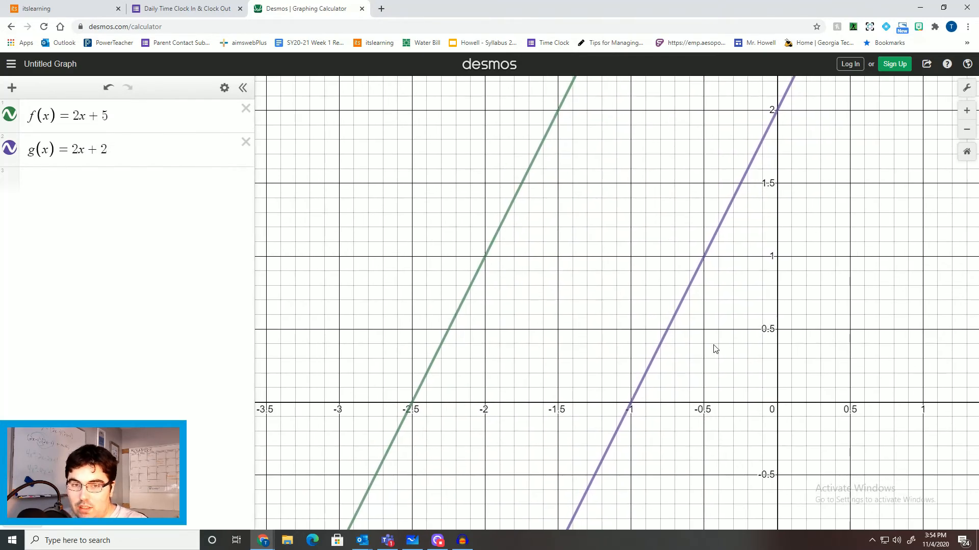
scroll(714, 346, up, 3)
drag(790, 366, 828, 381)
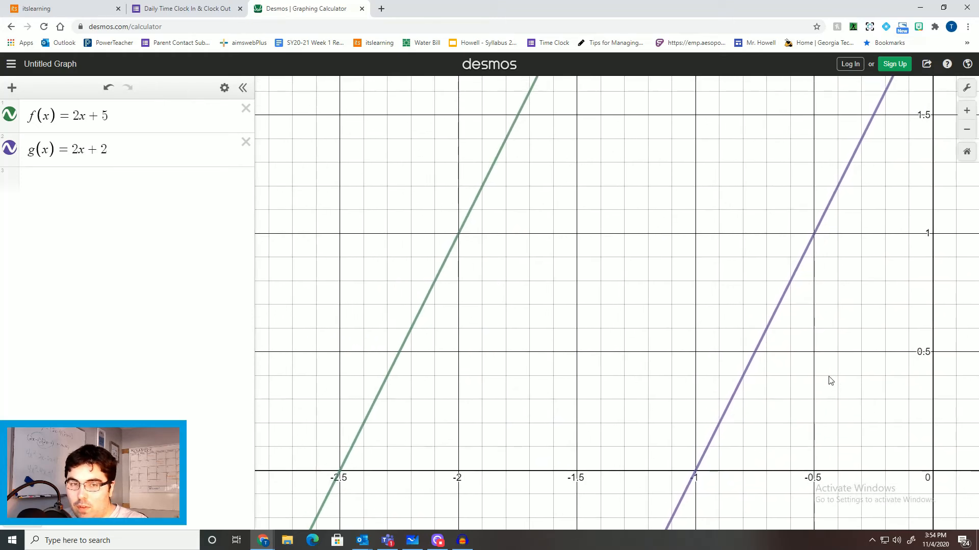
drag(675, 335, 628, 314)
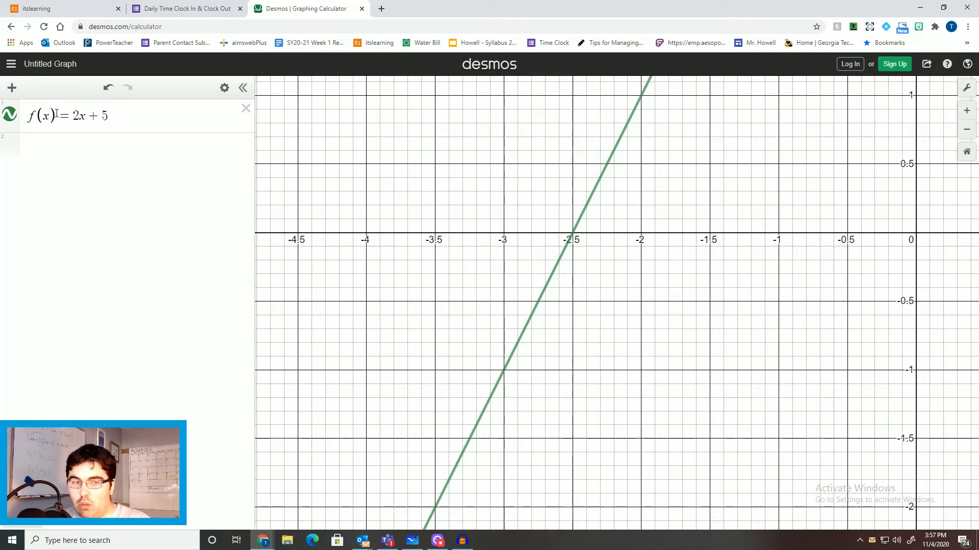
Step: Rewrite the left side of the f(x) equation as y so it reads y = 2x + 5
scroll(511, 267, up, 2)
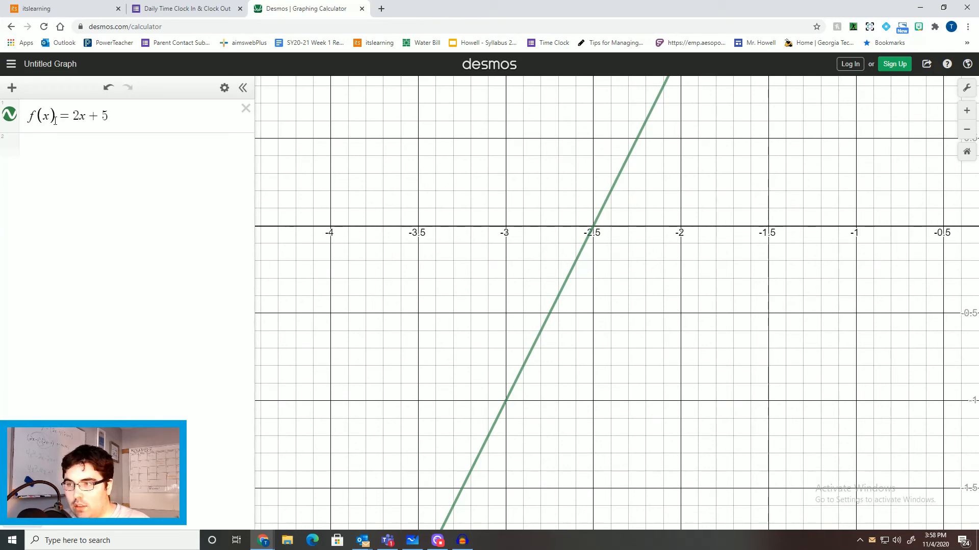
drag(55, 120, 29, 117)
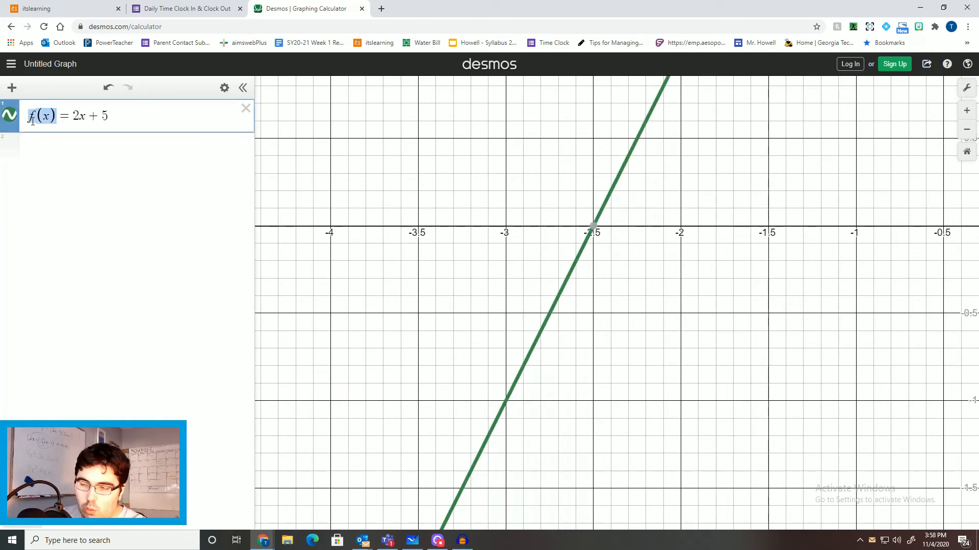
text(y)
Step: Add a second equation, 2y = 4x + 10, below the first one
click(56, 153)
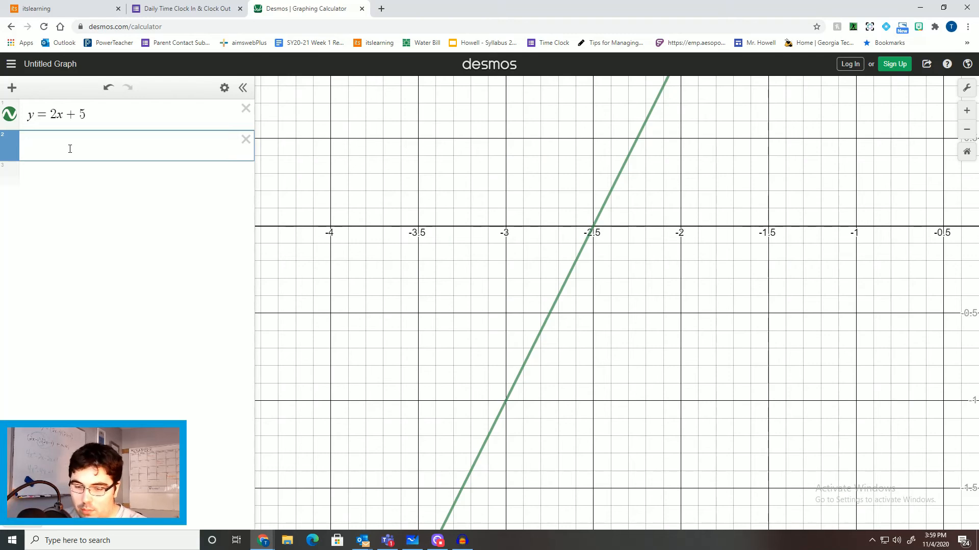
text(2y)
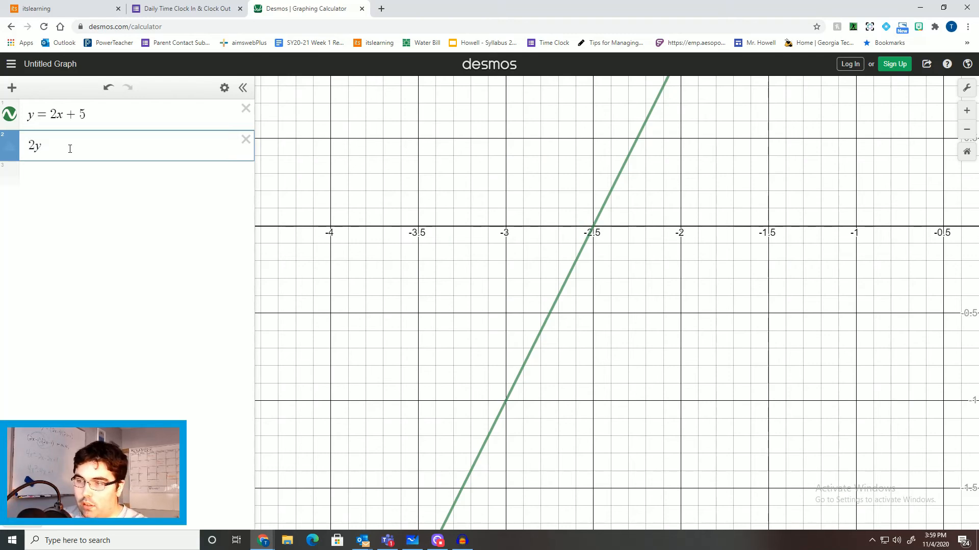
text( = 4x )
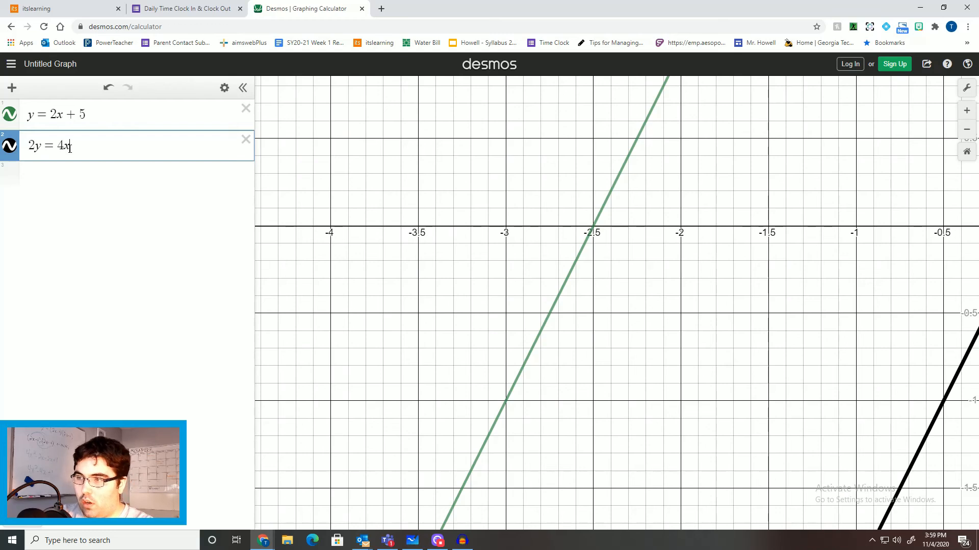
text(+ 10)
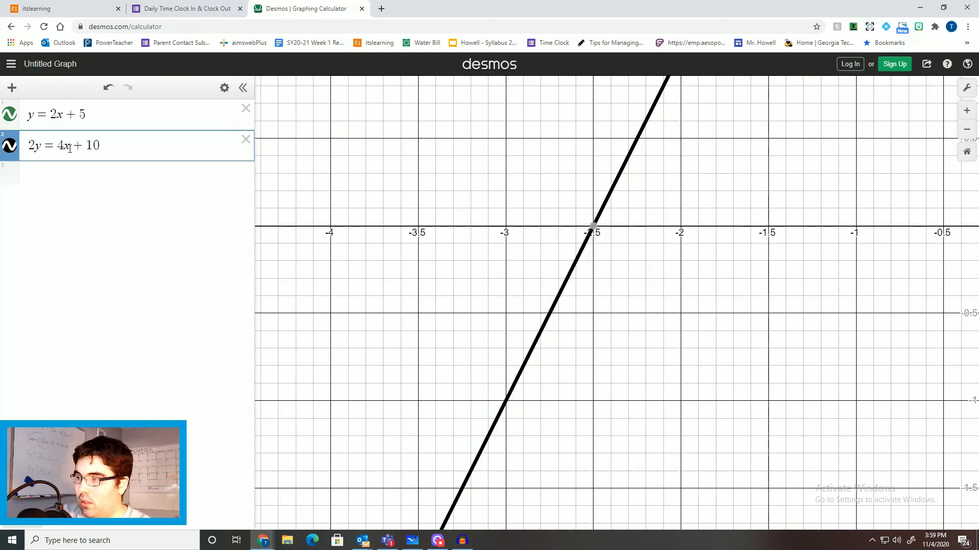
Step: Examine the graphs of both equations up close, selecting each in turn and checking the coordinates of a marked shared point
click(632, 338)
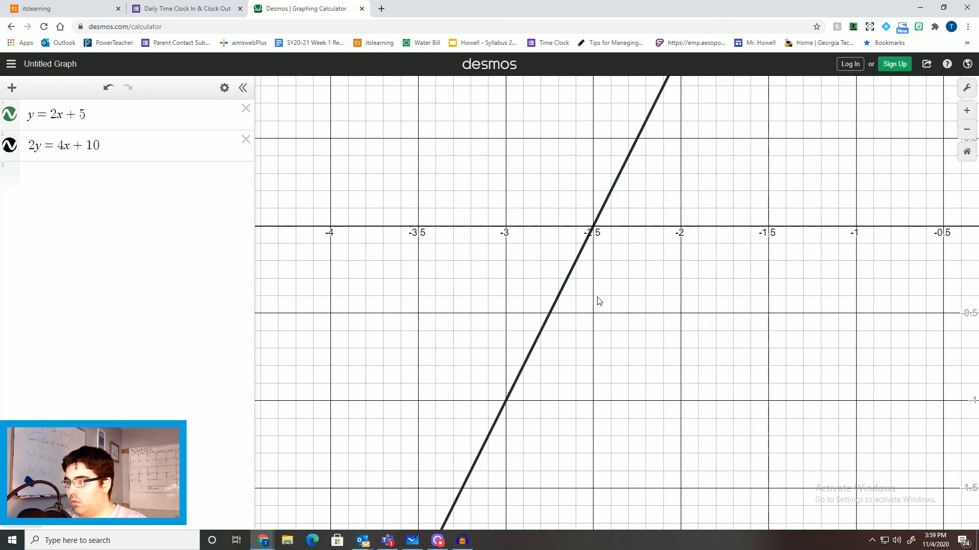
scroll(600, 302, up, 1)
click(563, 286)
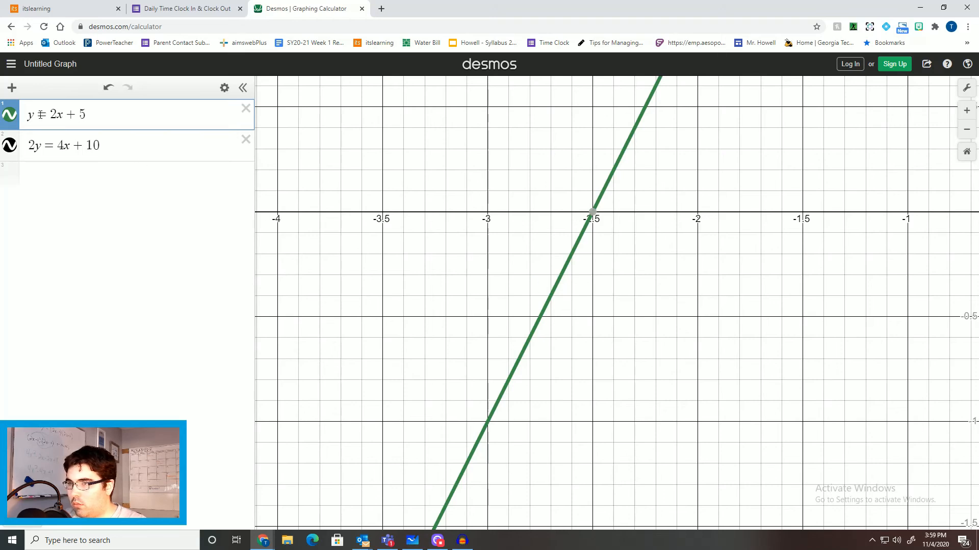
click(139, 148)
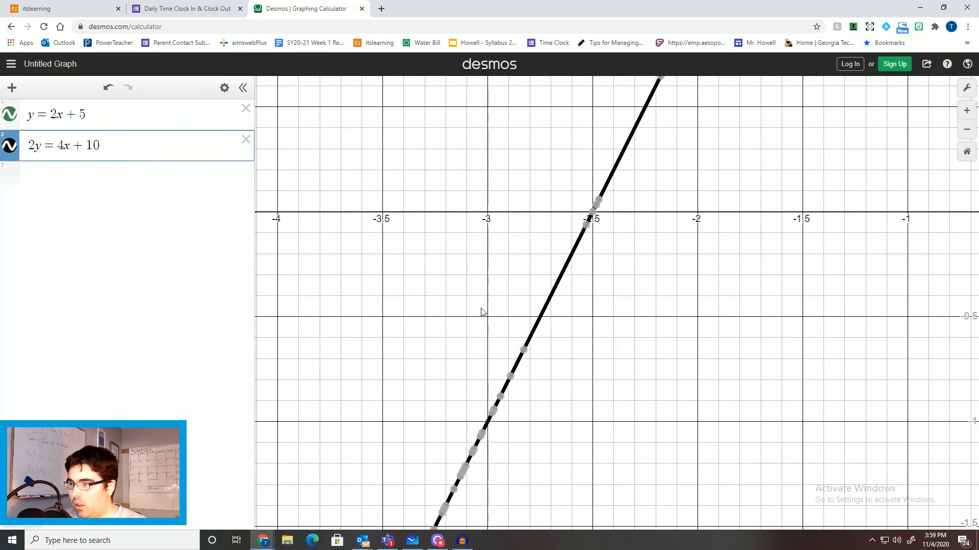
mouse_move(524, 351)
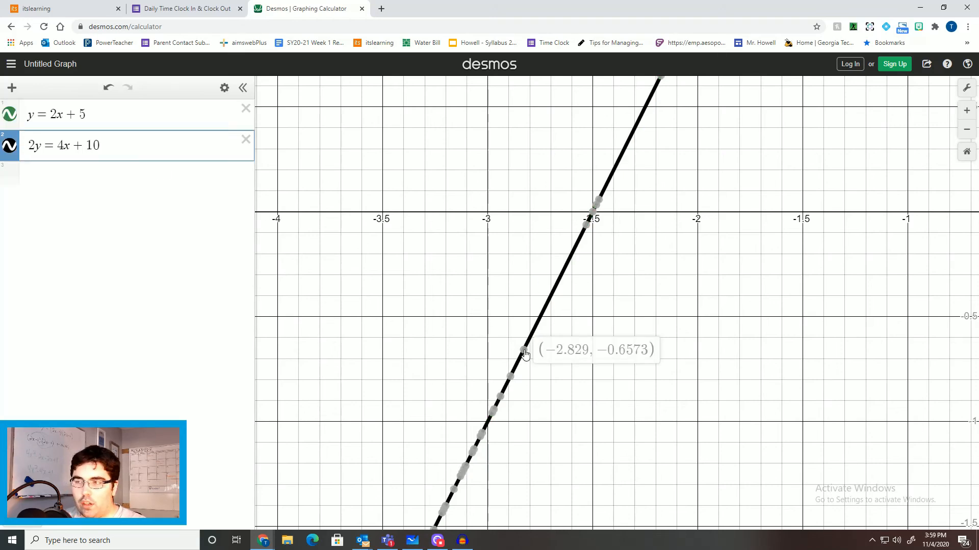
scroll(524, 350, up, 5)
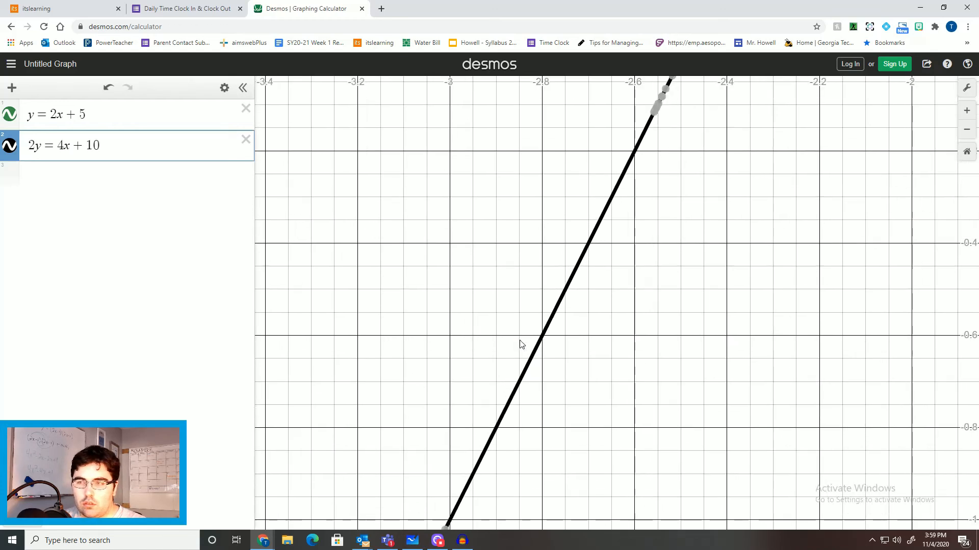
Step: Hide and show the line of 2y = 4x + 10 again, and compare the written forms of both equations
click(12, 149)
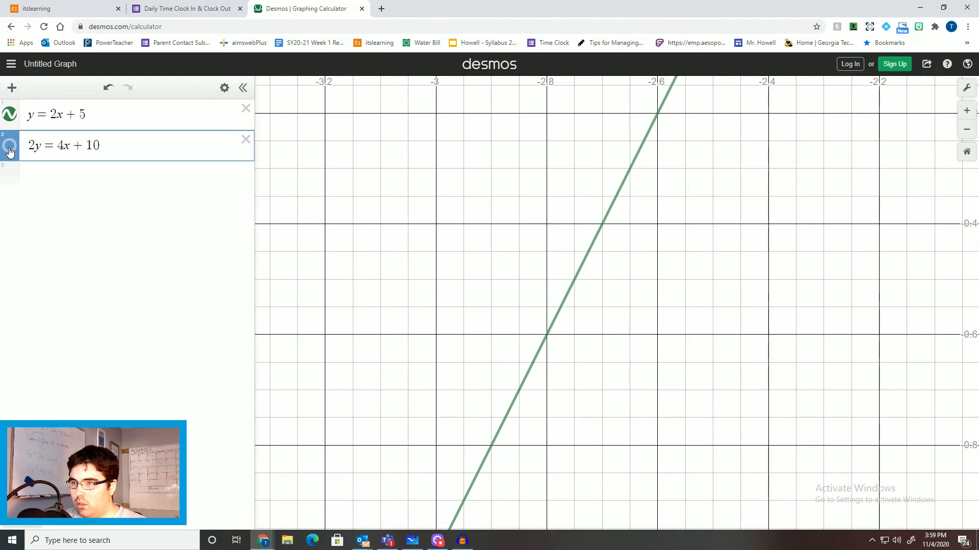
click(10, 147)
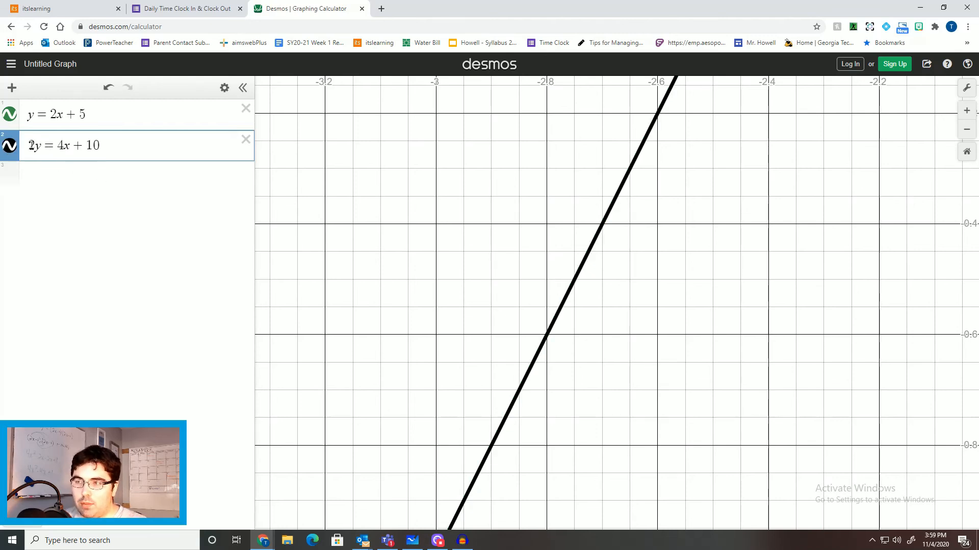
drag(31, 146, 102, 148)
click(106, 152)
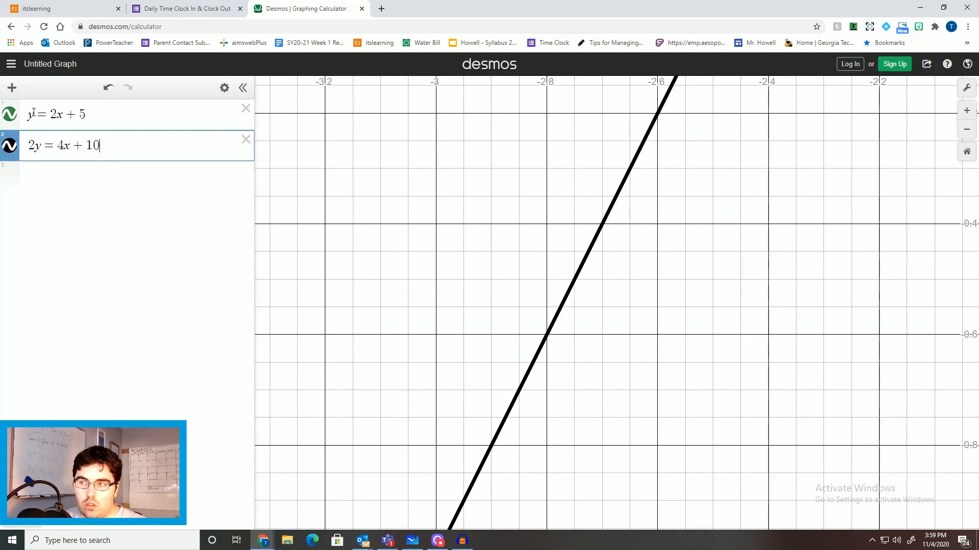
drag(33, 112, 91, 116)
click(95, 117)
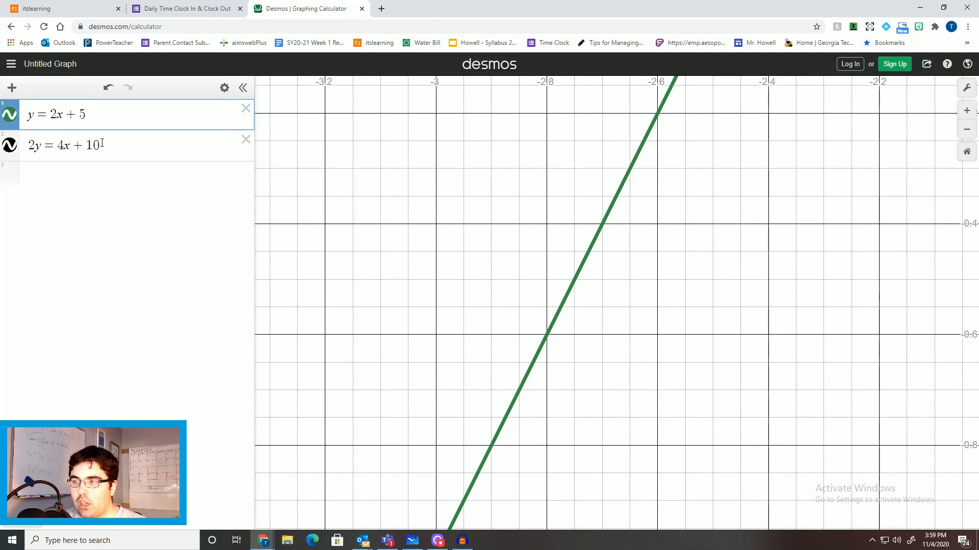
Step: Rewrite the second equation as y = 10/5 x + 5, with the slope as a fraction
click(36, 145)
key(BackSpace)
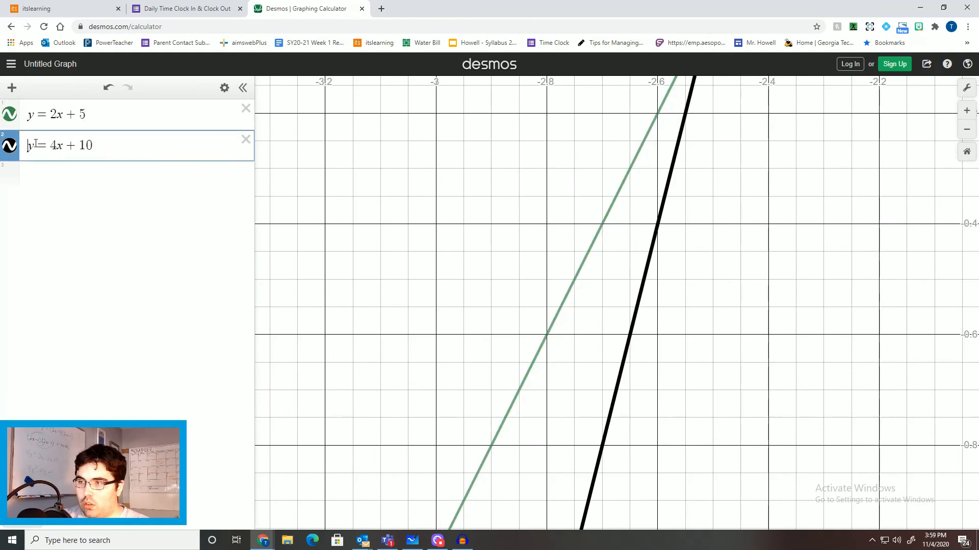
drag(89, 146, 57, 145)
text(5)
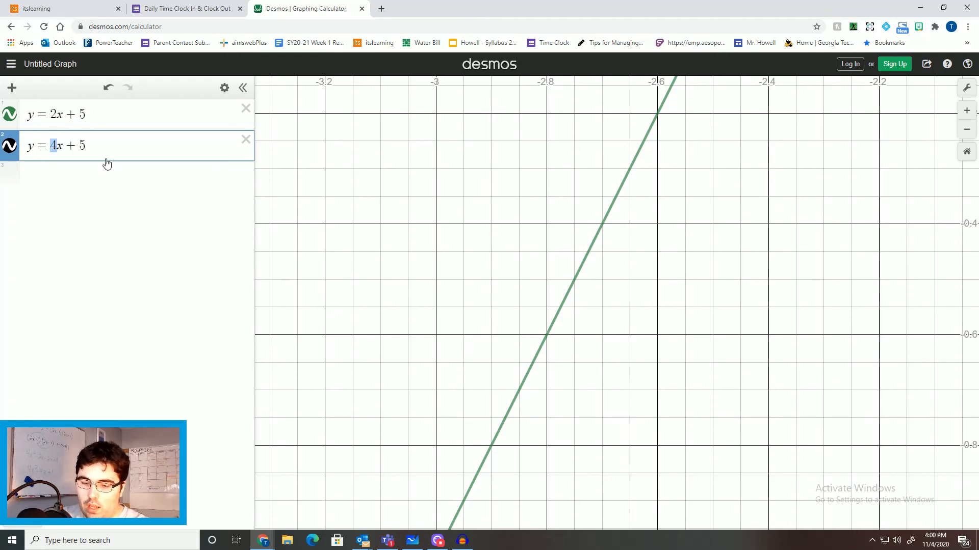
text(10)
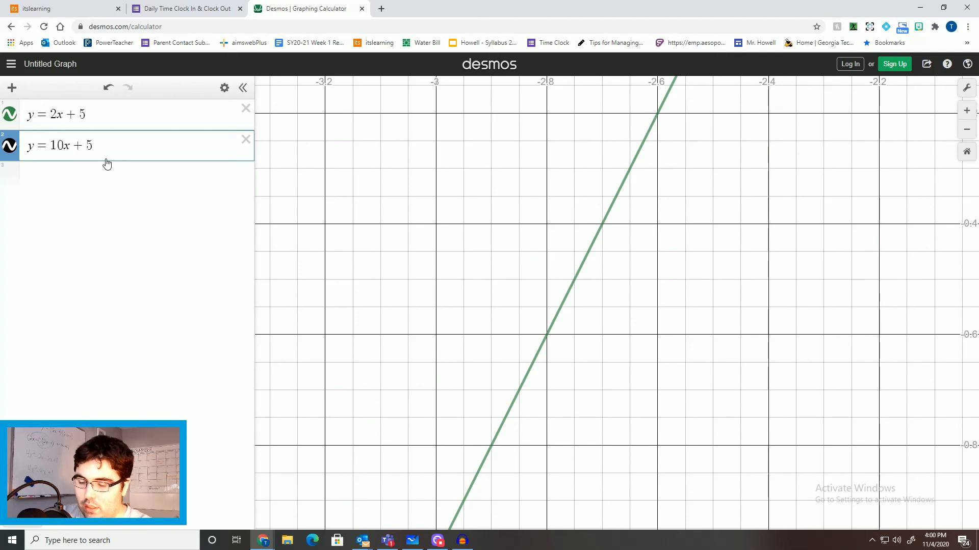
text(/5)
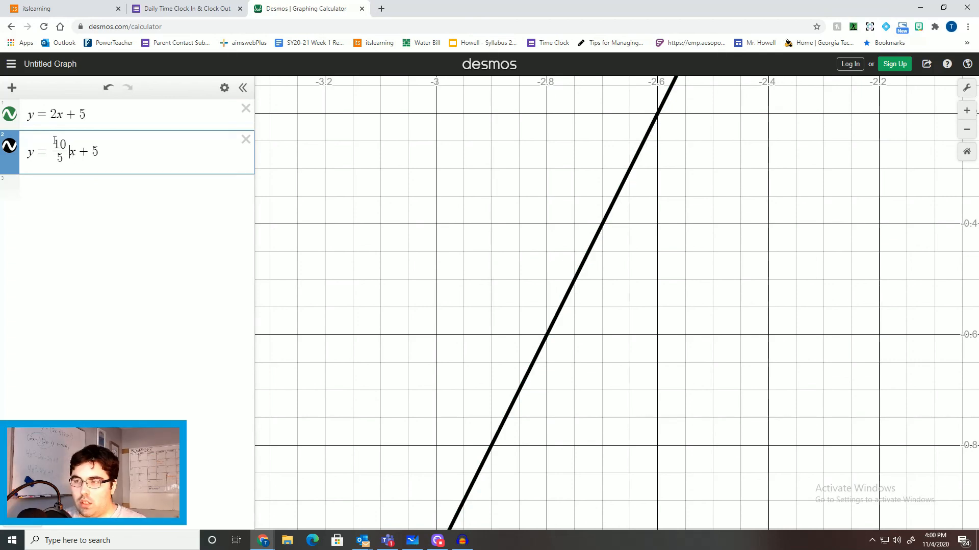
Step: Compare the slopes of the two equations and highlight the entire second equation
click(55, 116)
click(64, 152)
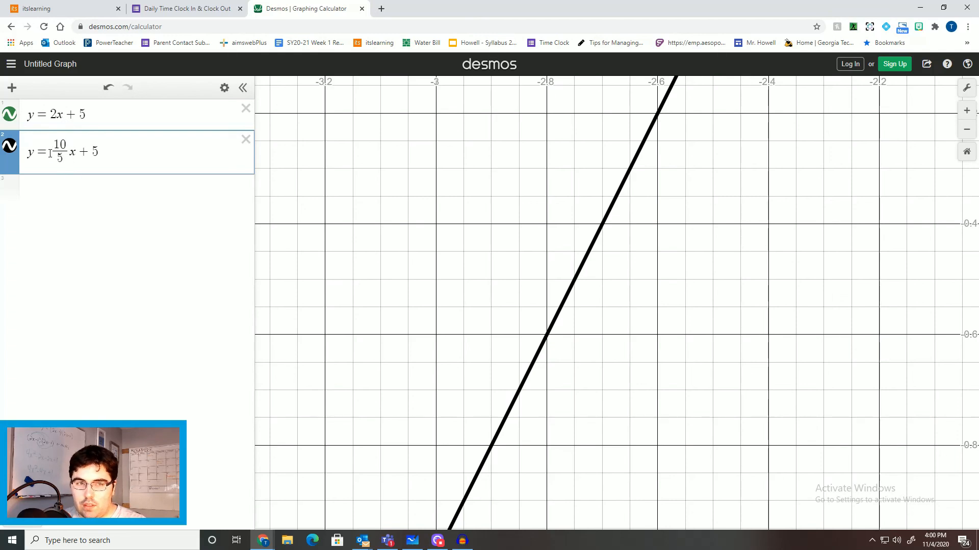
drag(29, 151, 100, 152)
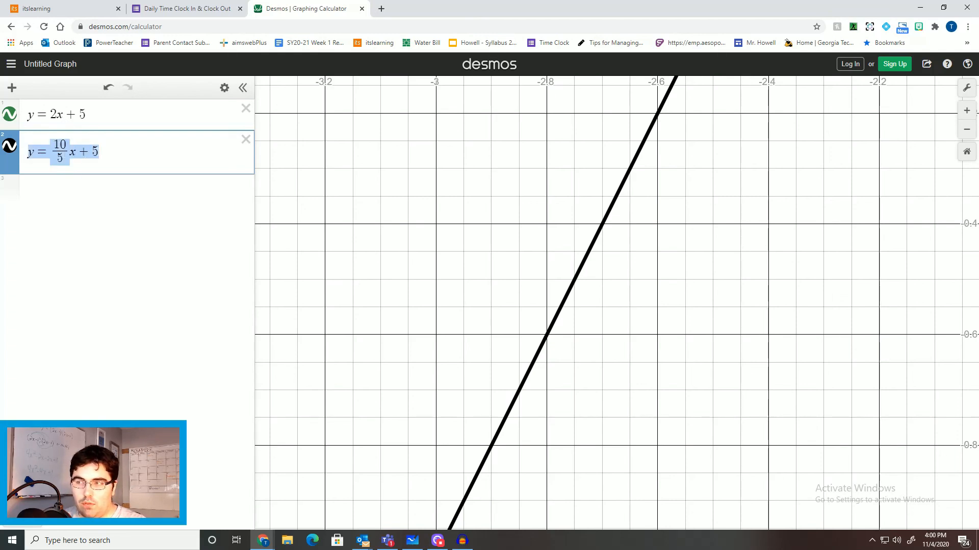